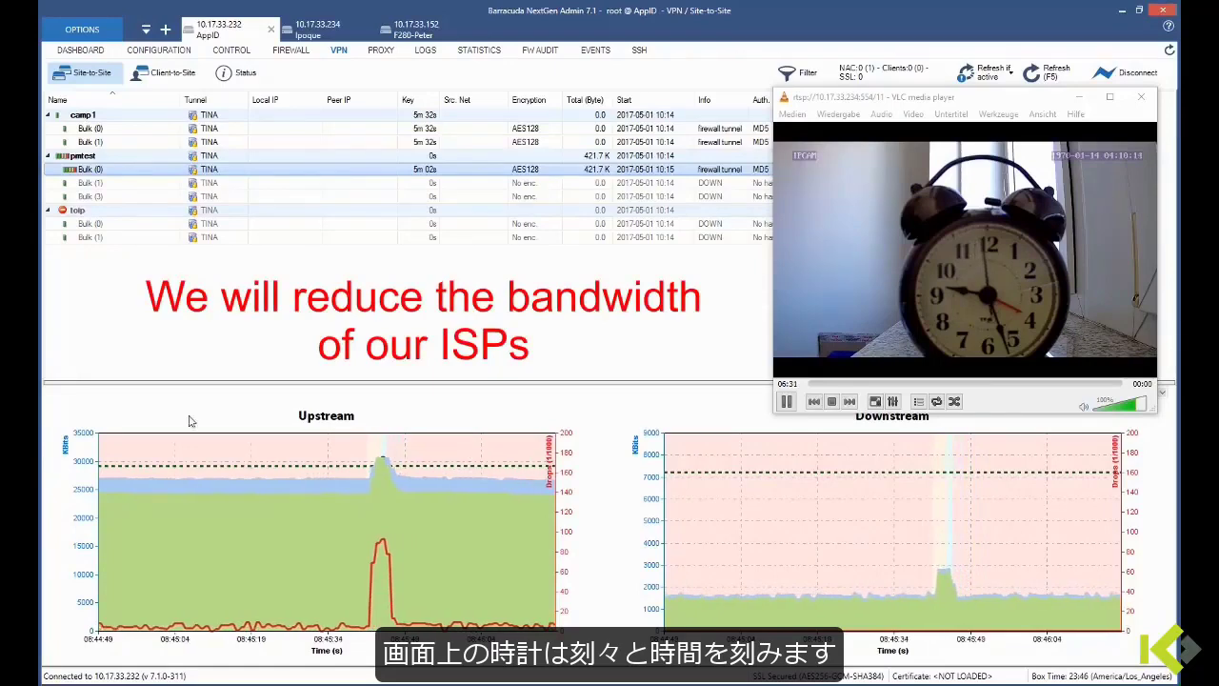
- Set the outbound shaping rate of interfaces p2 and p3 to 10 MBit/sec on the F280-Peter firewall
click(425, 32)
double_click(215, 167)
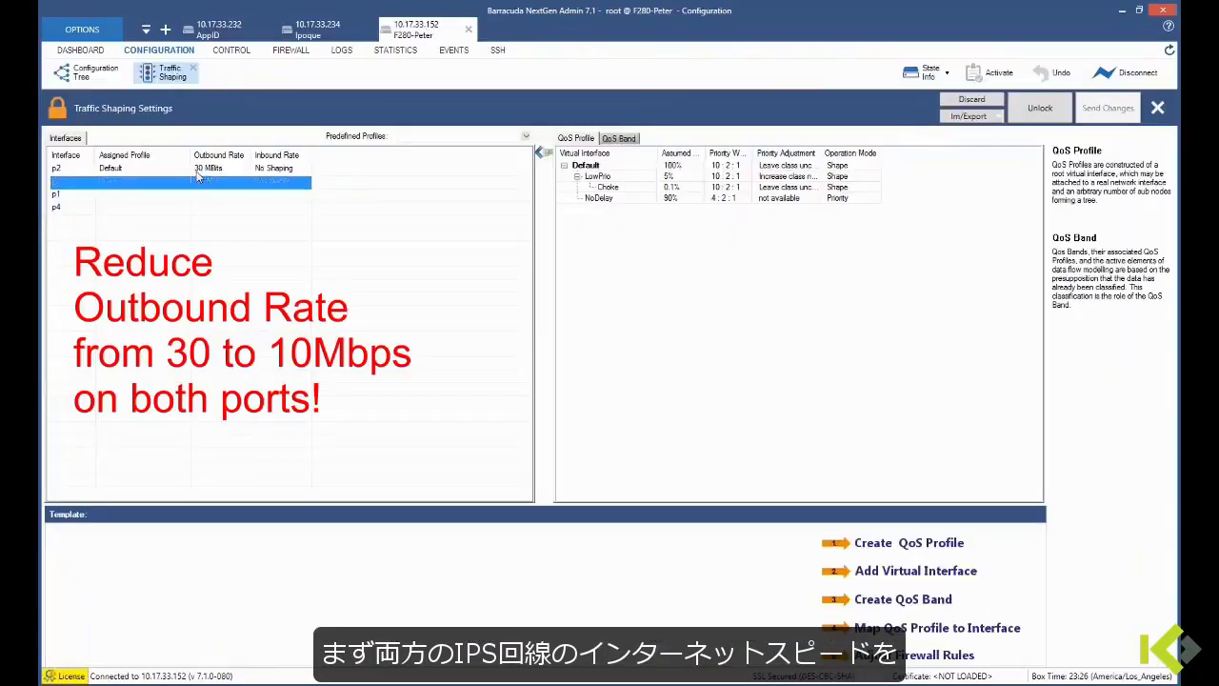
double_click(617, 351)
text(10)
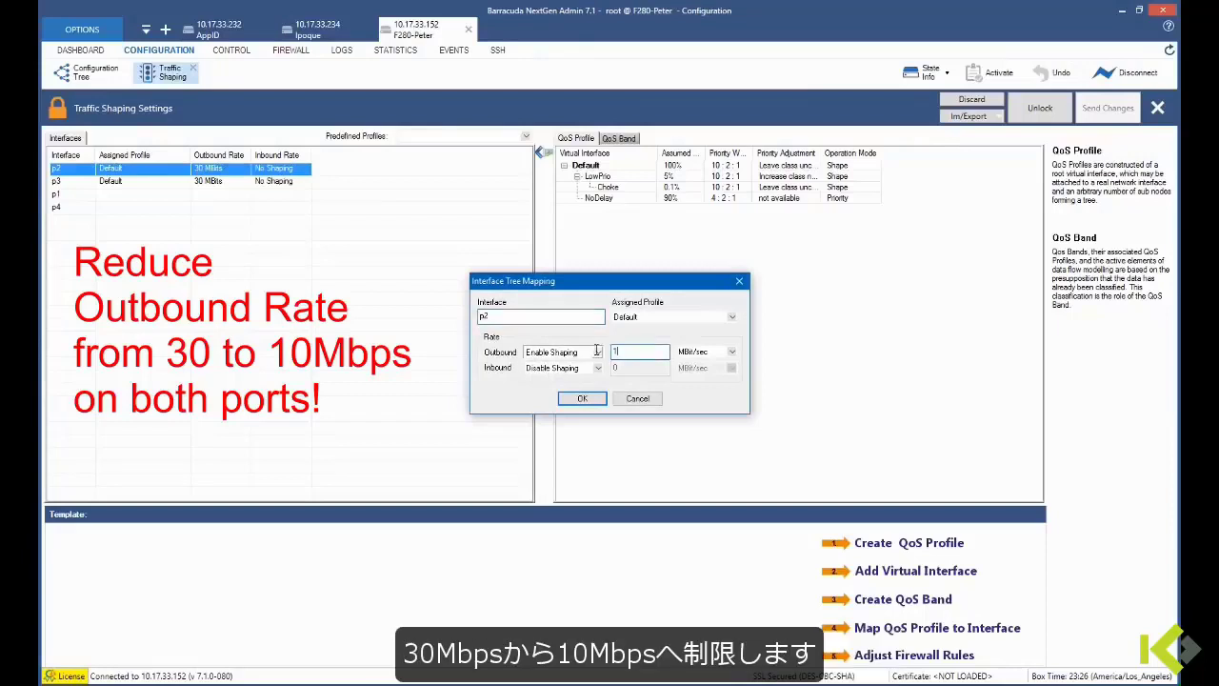
click(582, 398)
double_click(215, 180)
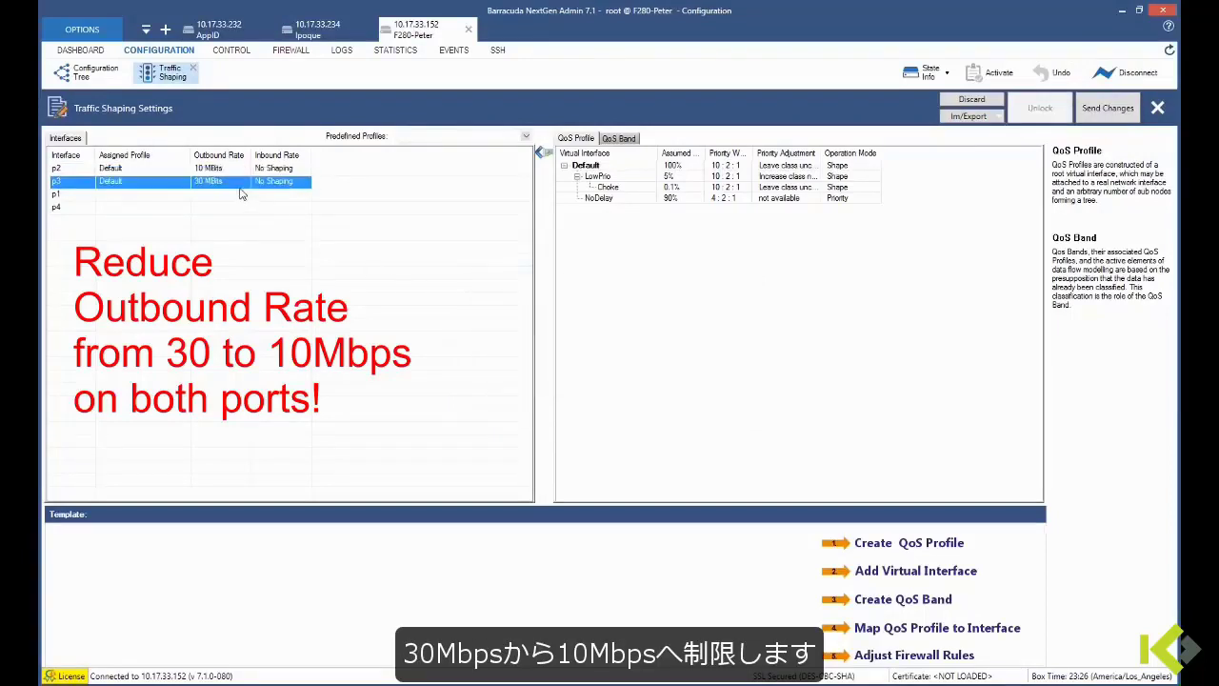
text(10)
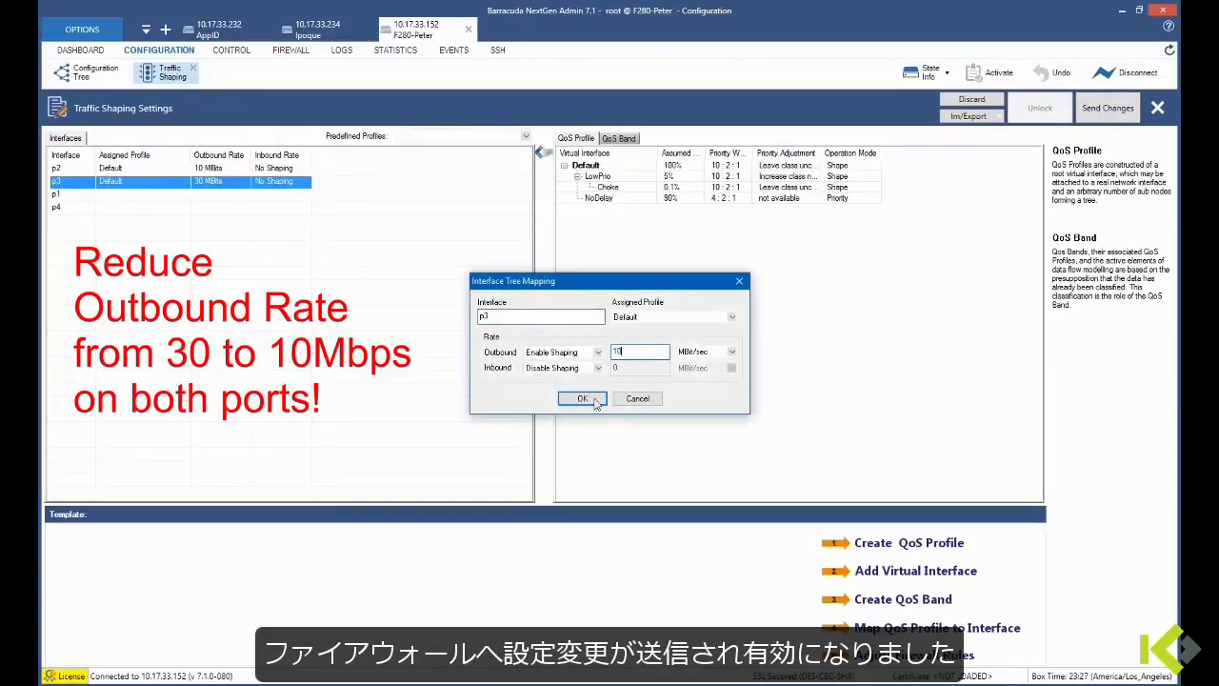
click(582, 398)
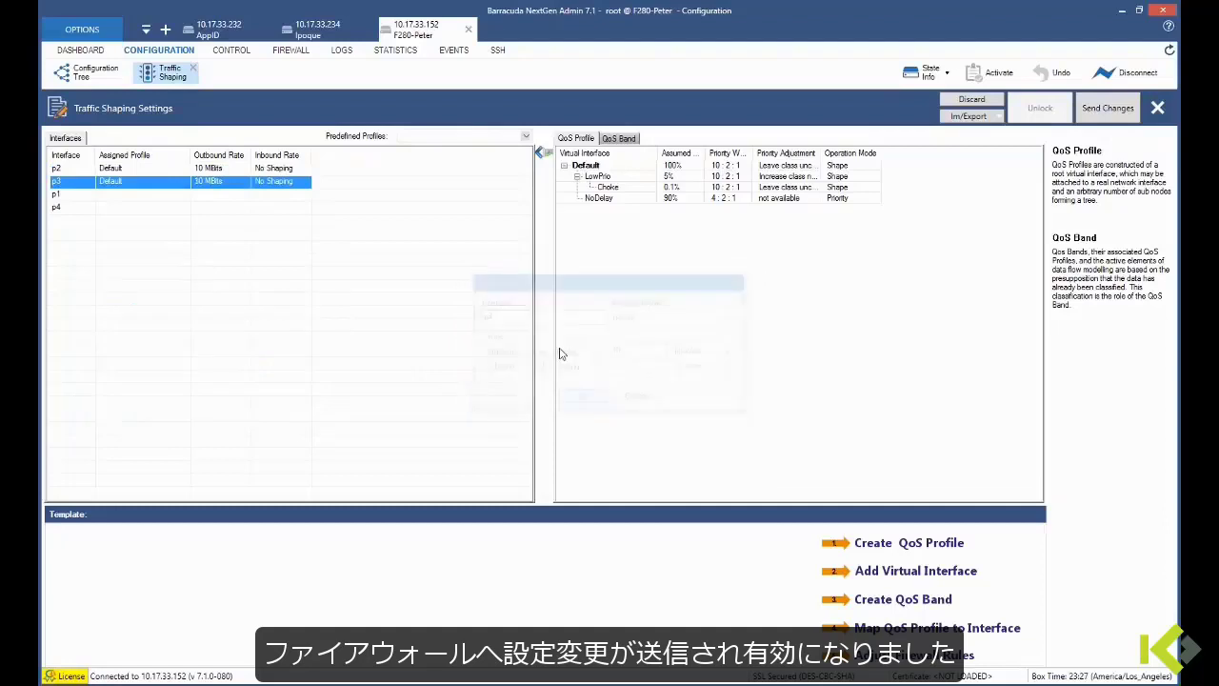
- Send and activate the reduced shaping rates with locks kept, and return to AppID's site-to-site VPN graphs
click(1100, 107)
click(536, 113)
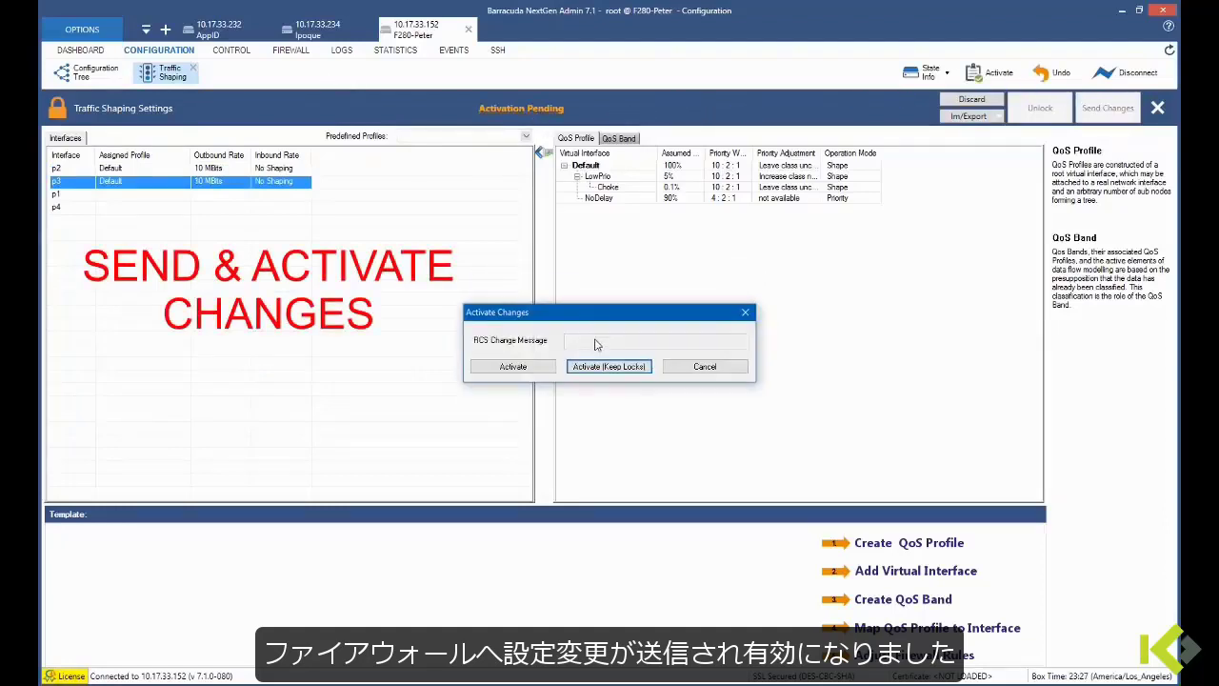
click(607, 366)
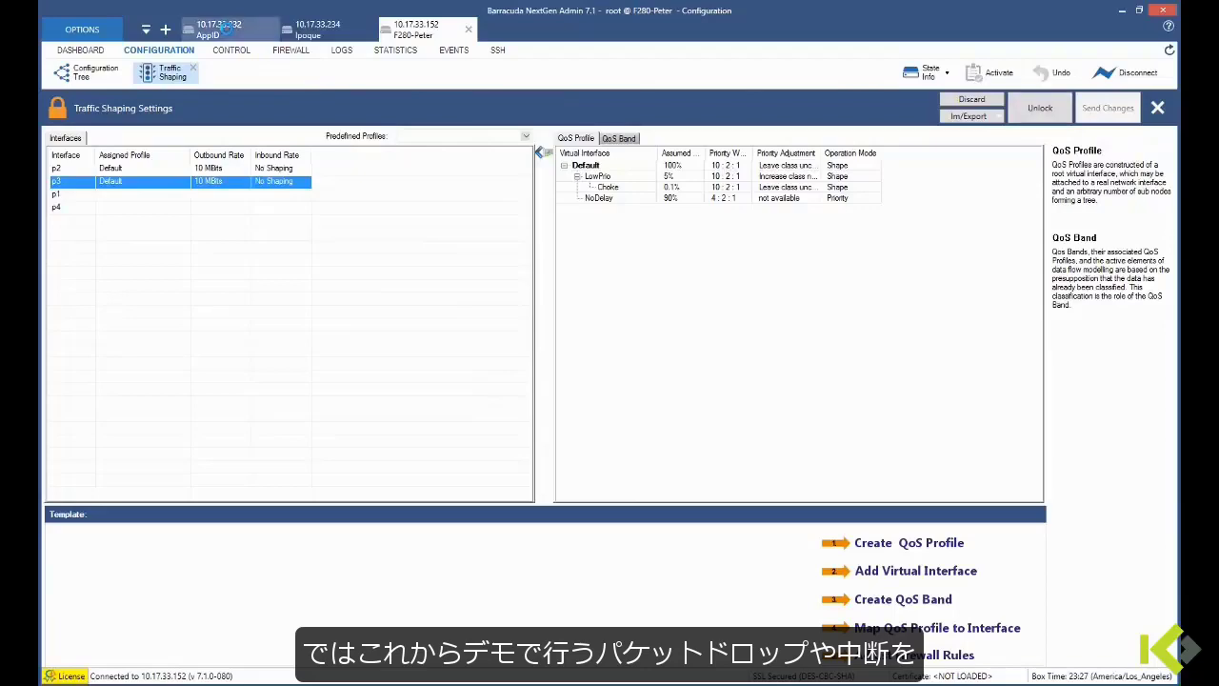
click(221, 27)
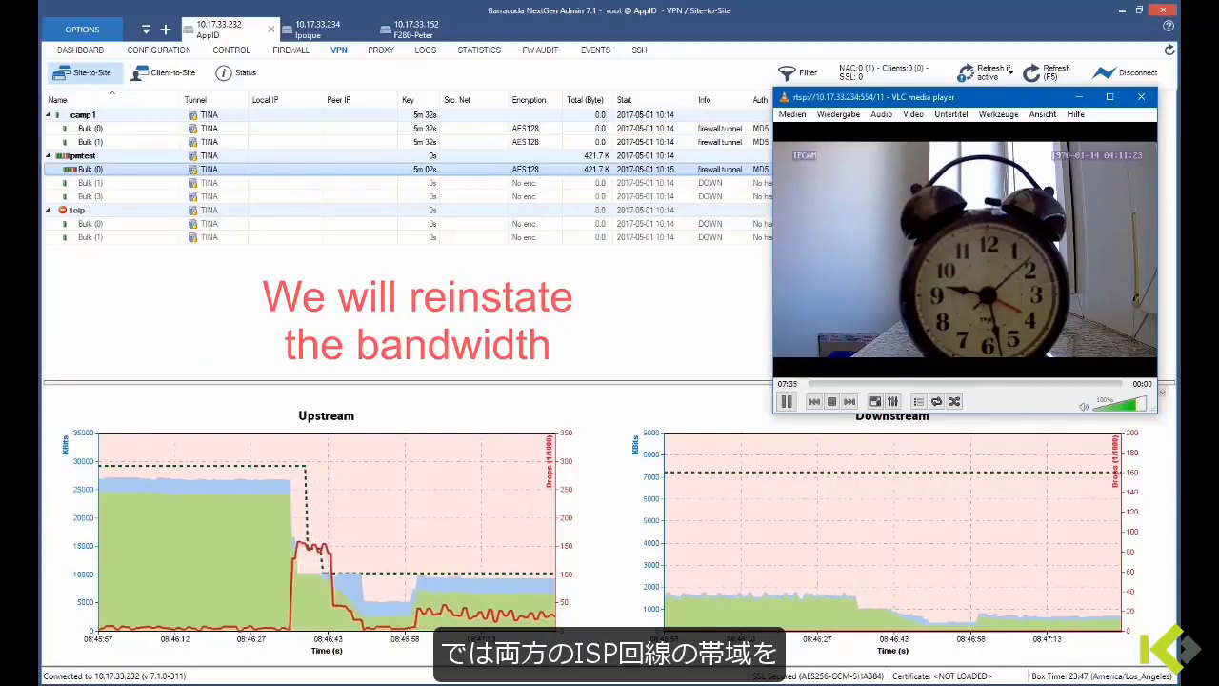
- Restore the outbound shaping rate of F280-Peter's interfaces p2 and p3 to 30 MBit/sec
click(408, 36)
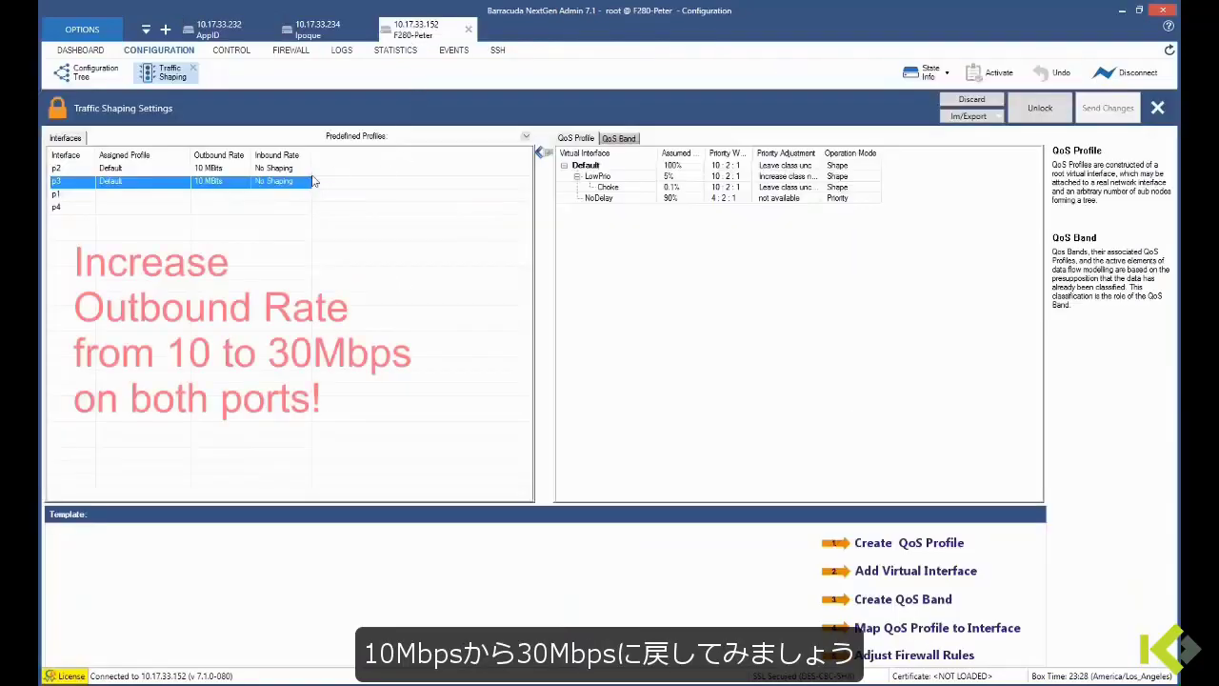
double_click(110, 167)
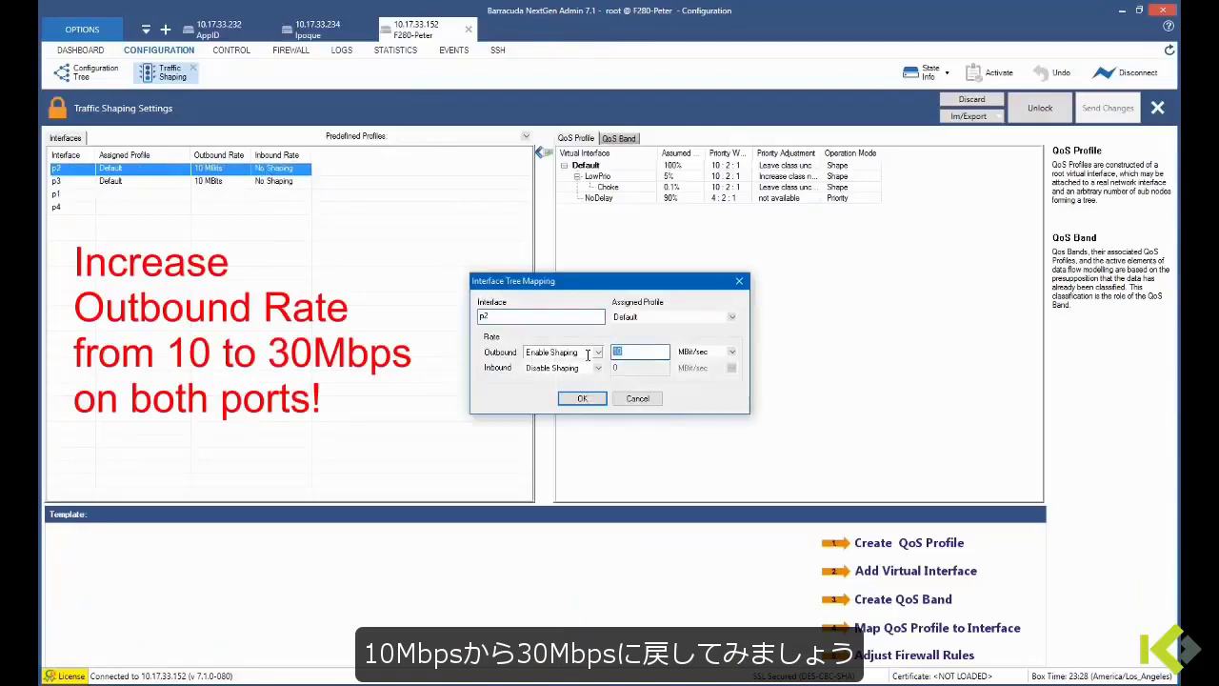
text(30)
click(581, 398)
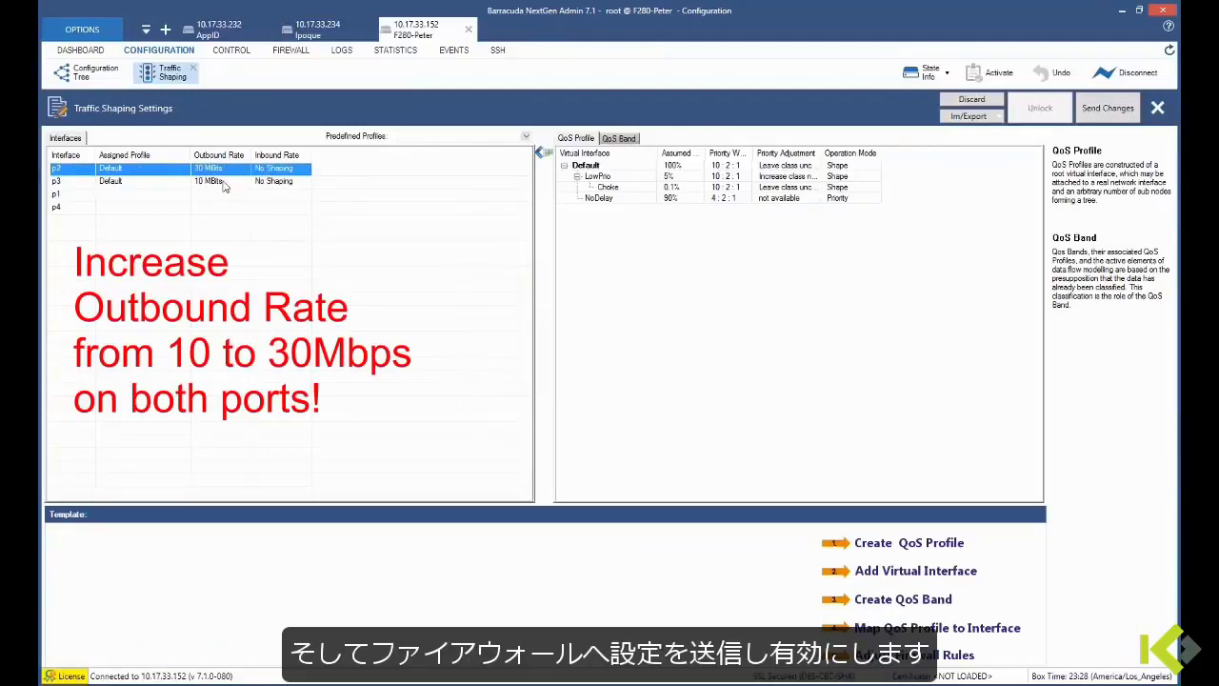
click(220, 183)
double_click(220, 183)
text(30)
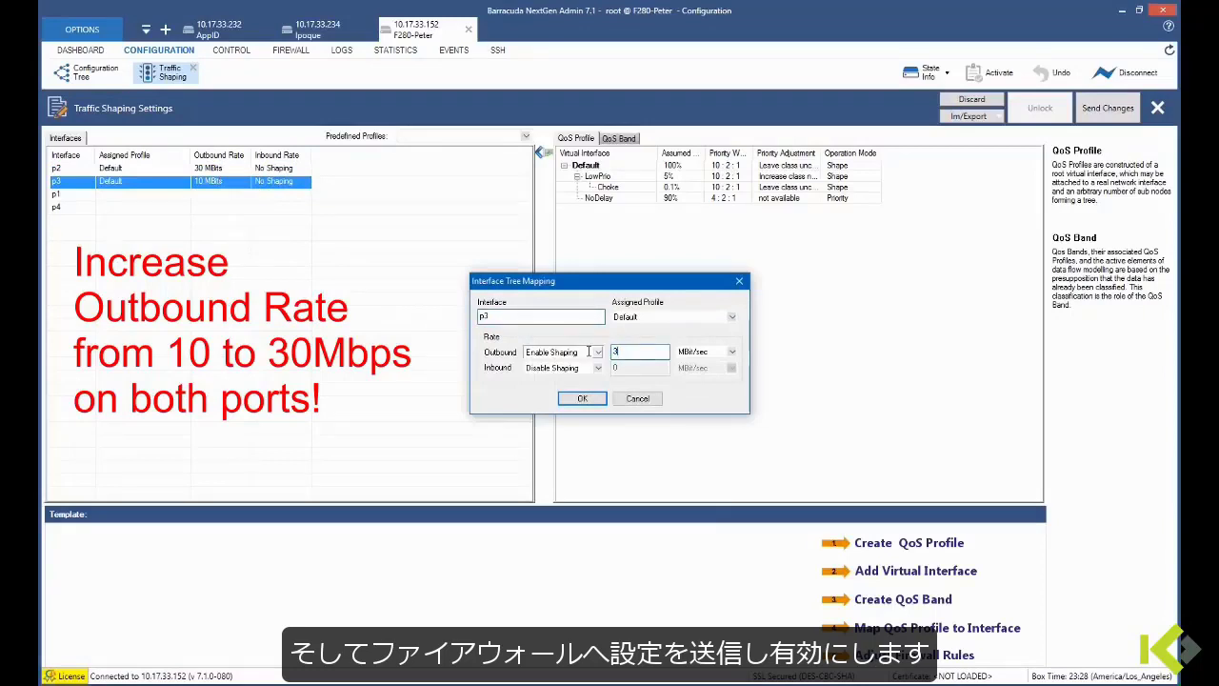
click(581, 398)
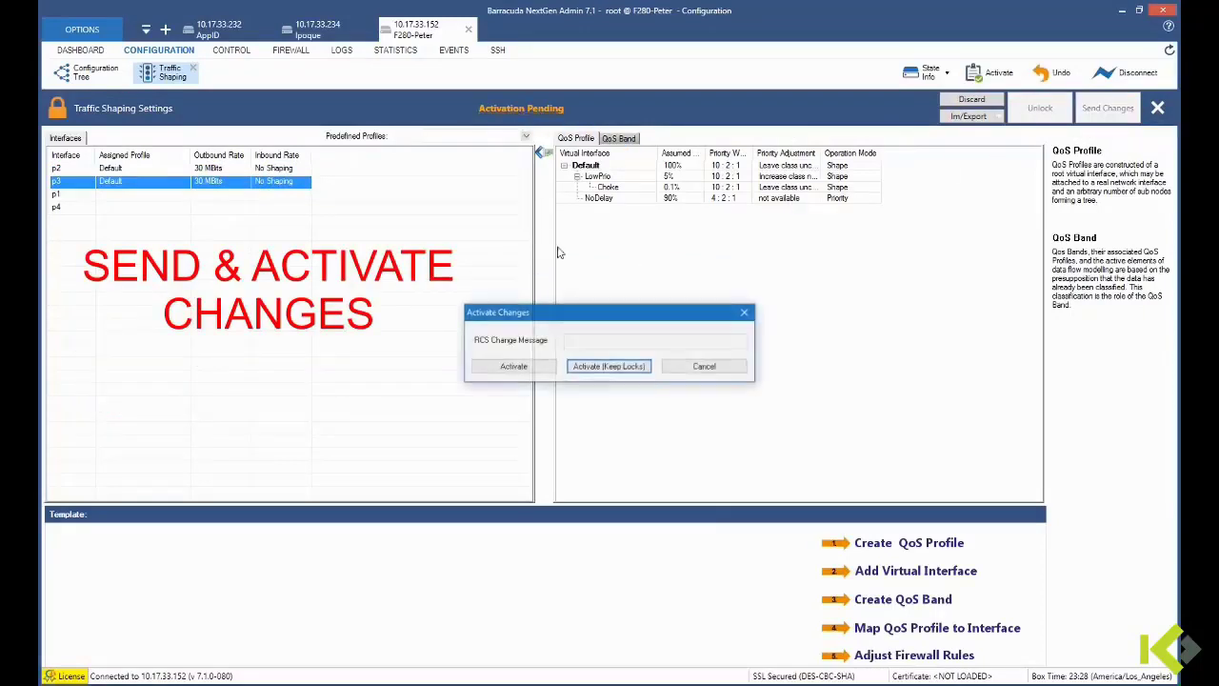
- Activate the restored shaping rates with locks kept, and go back to AppID's VPN tunnel graphs
click(608, 367)
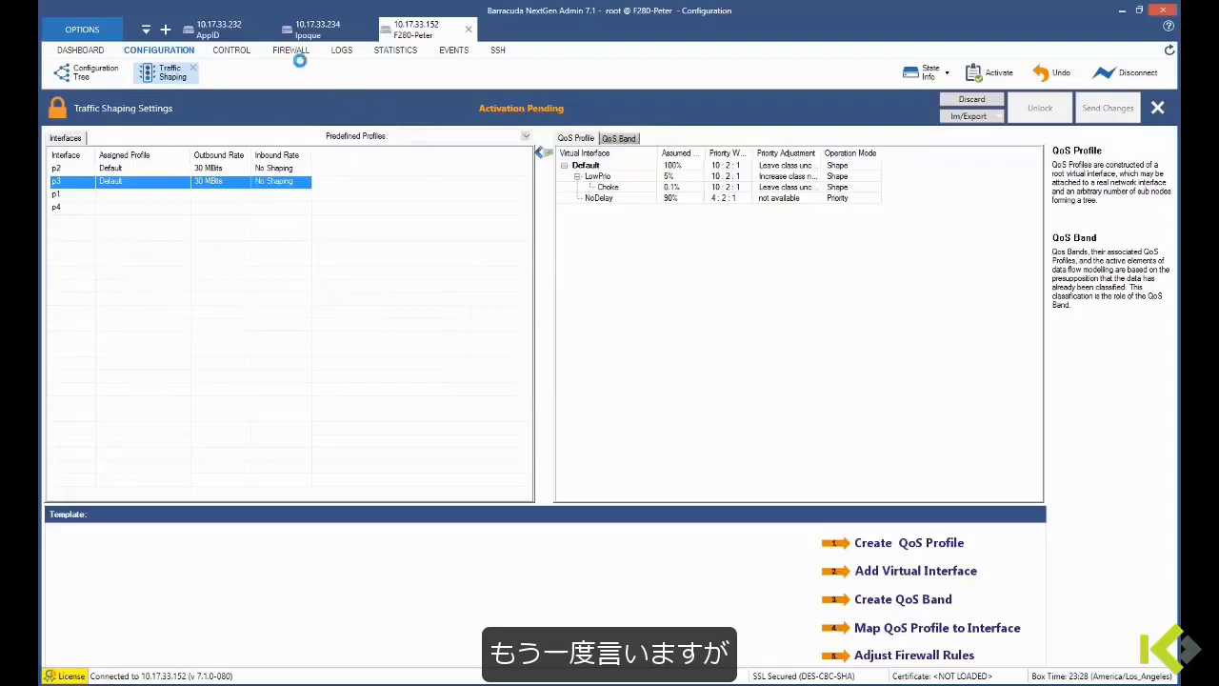
click(233, 28)
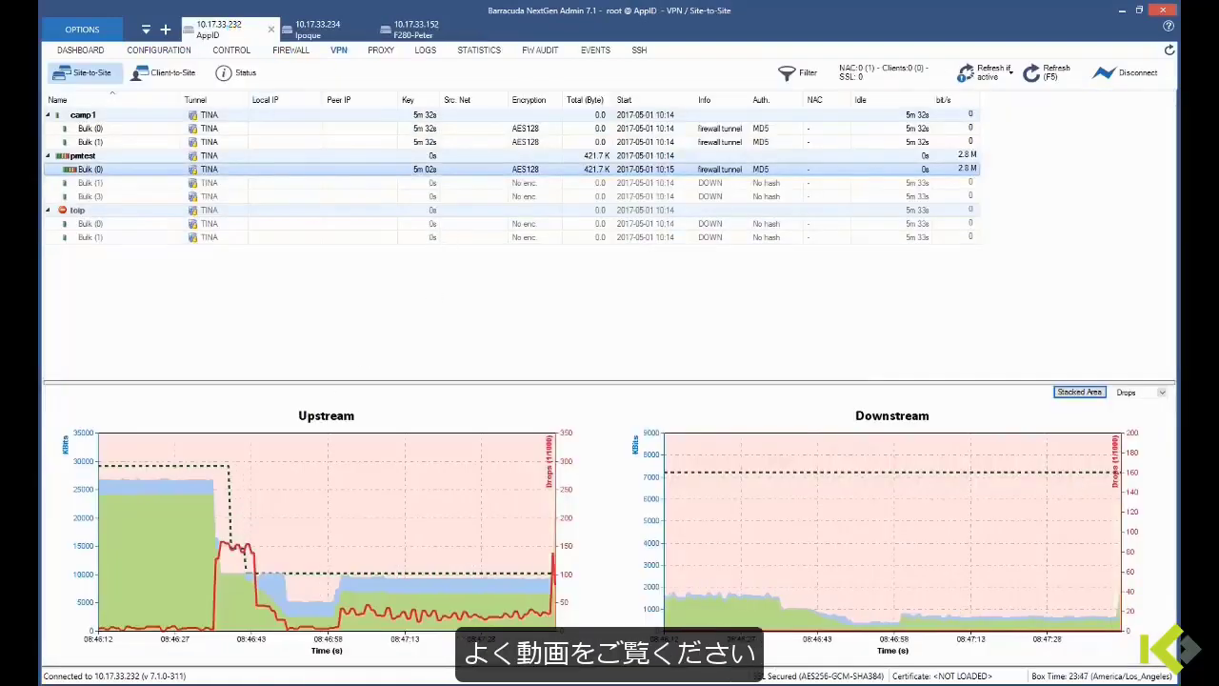
- Switch to VLC media player, stop the camera stream and move its window away from the tunnel graphs
key(alt+Tab)
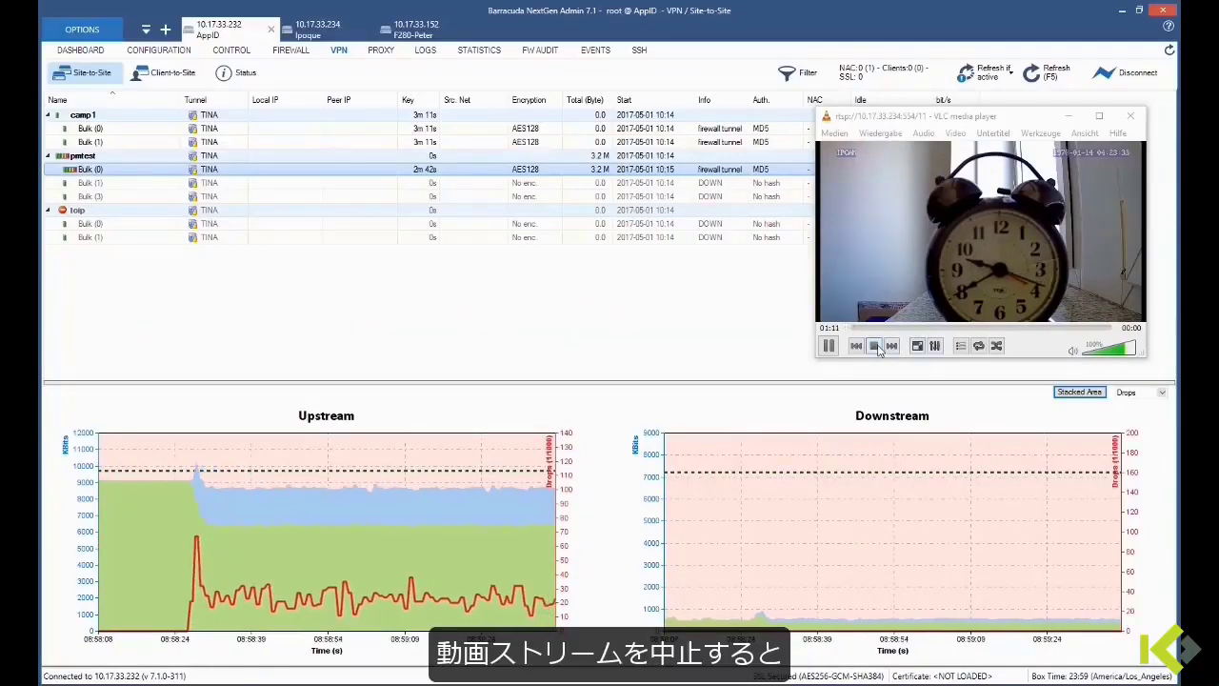
click(875, 347)
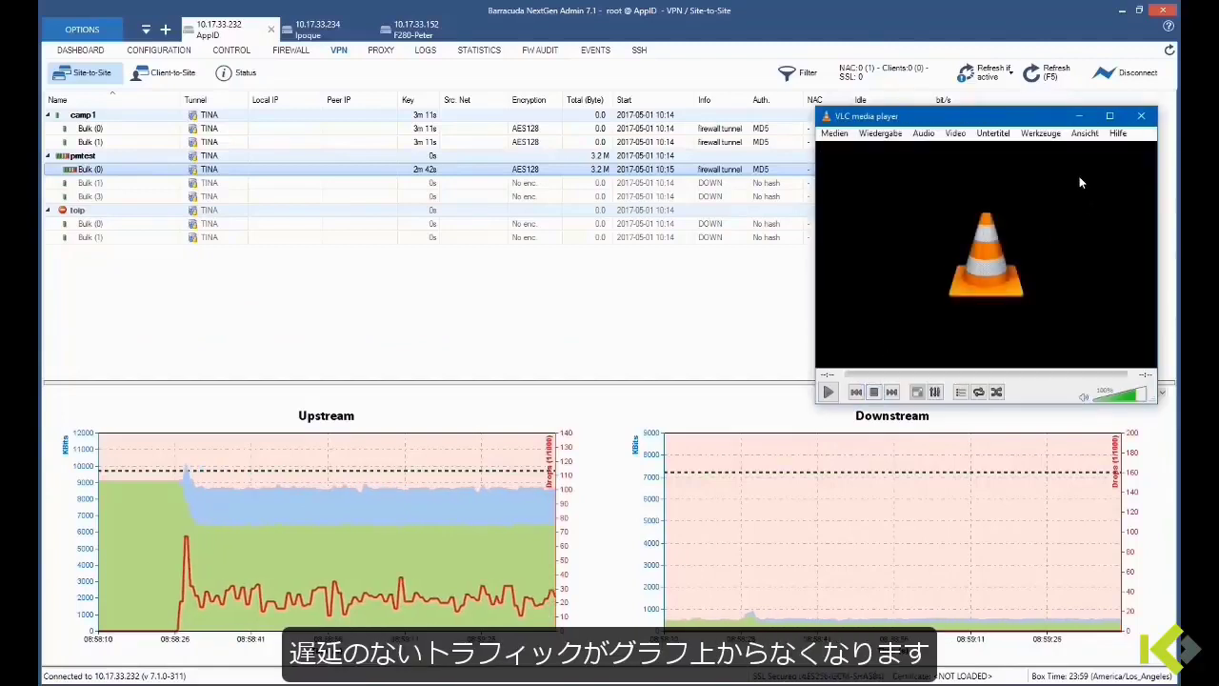
drag(1056, 121, 40, 238)
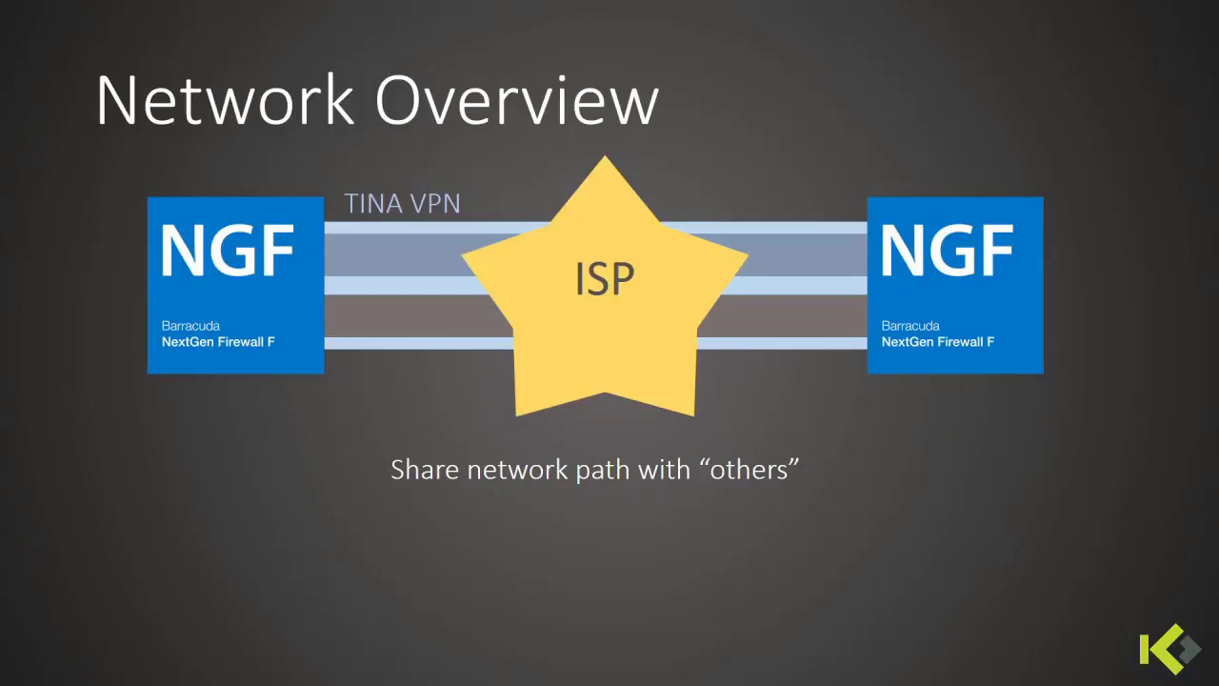
key(Right)
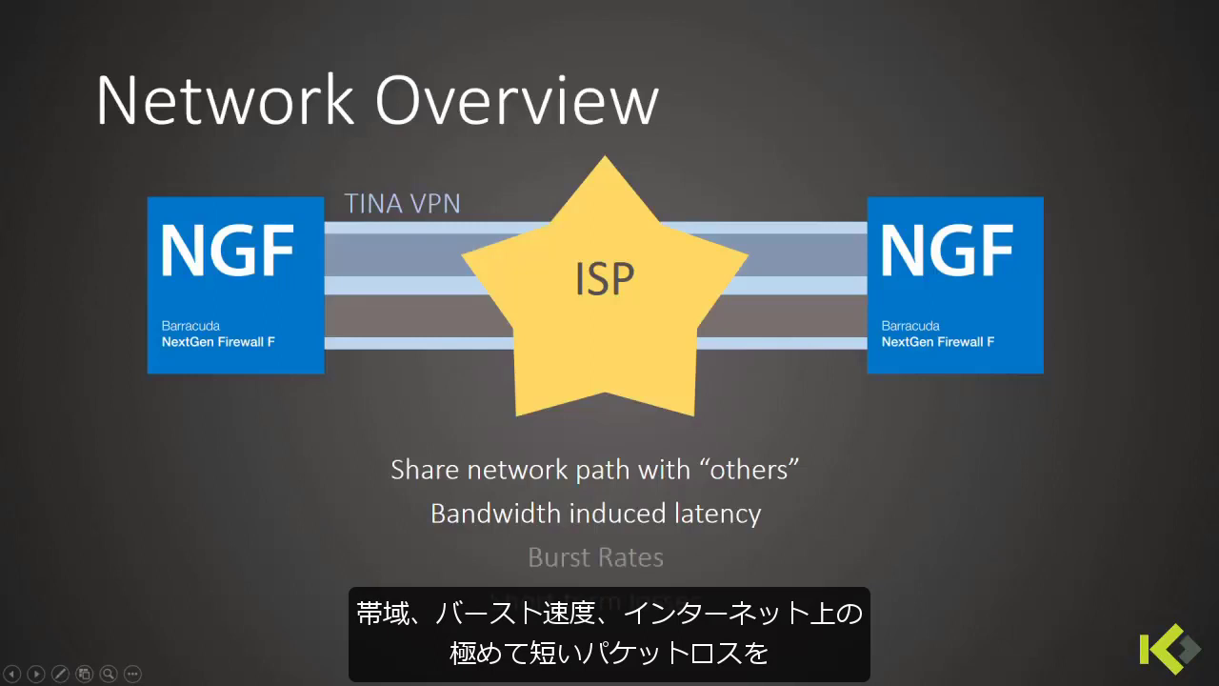
key(Right)
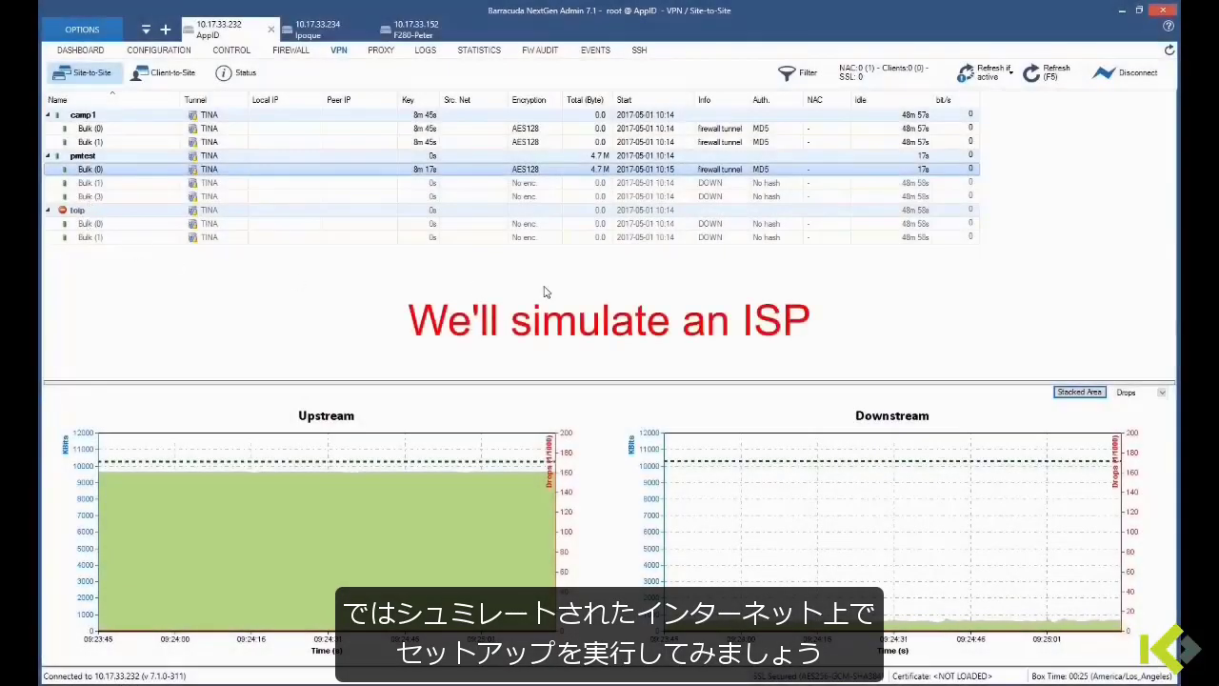
- Run "./fwqa tcp dest=192.168.61.2 port=2500 size=10g conc=10" in the Ipoque SSH session and return to AppID's VPN graphs
click(332, 31)
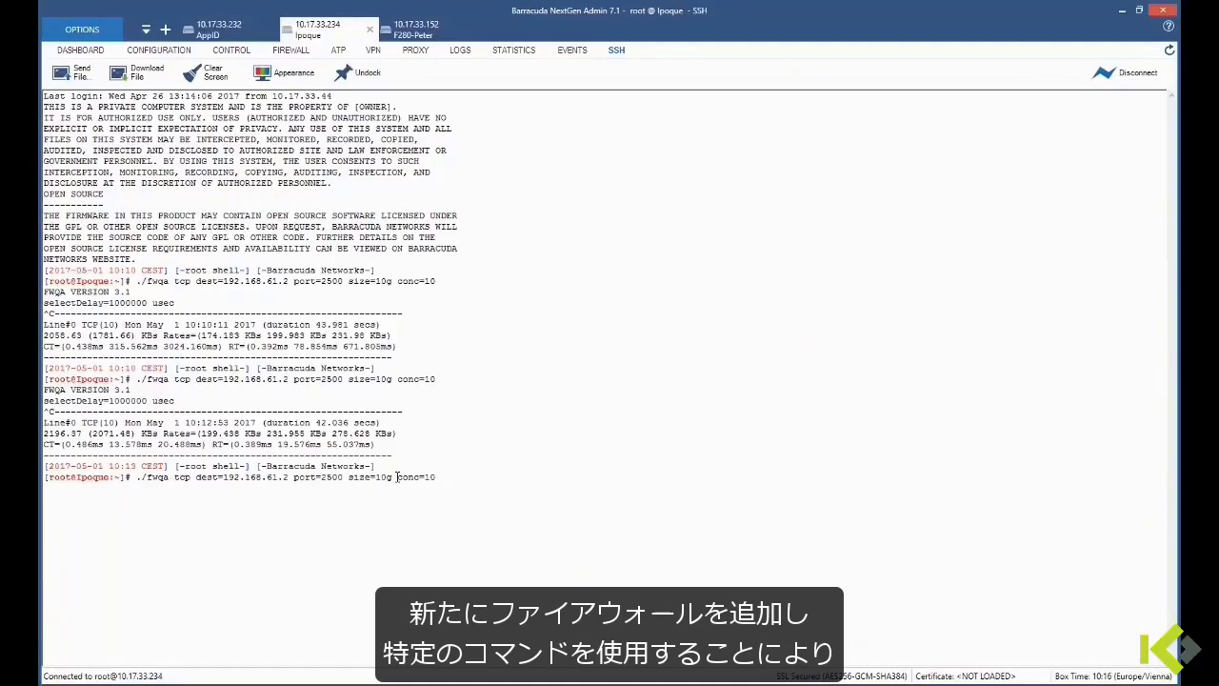
drag(396, 476, 436, 476)
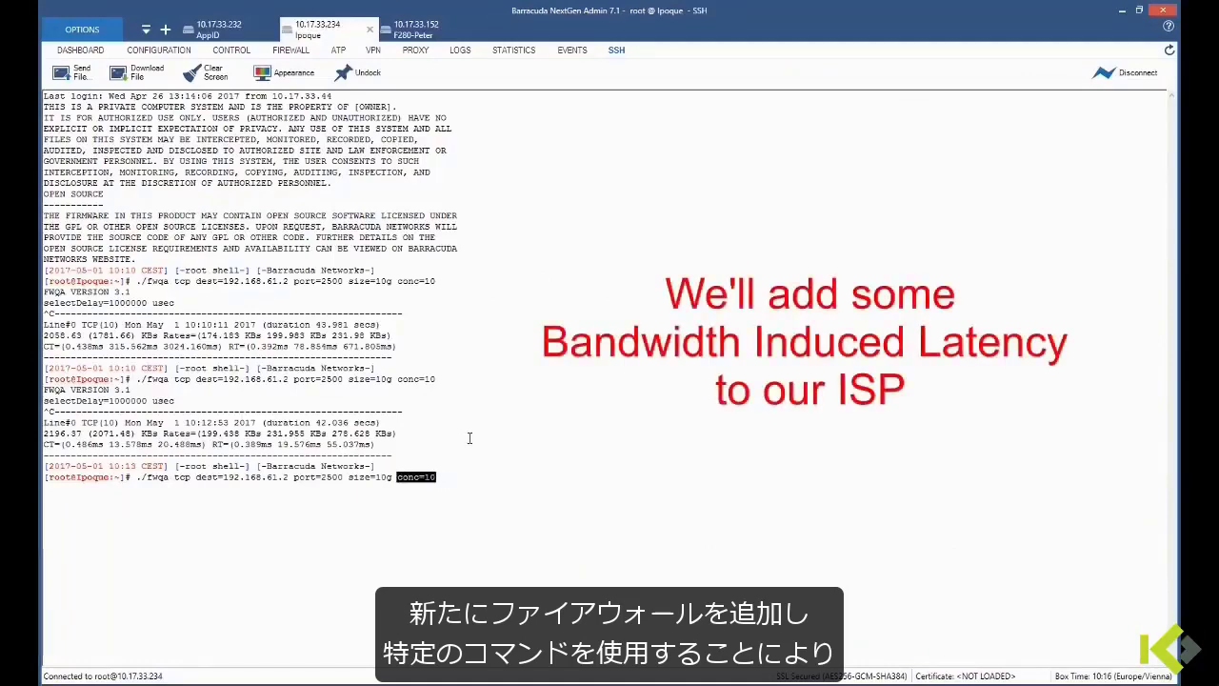
key(Return)
click(217, 28)
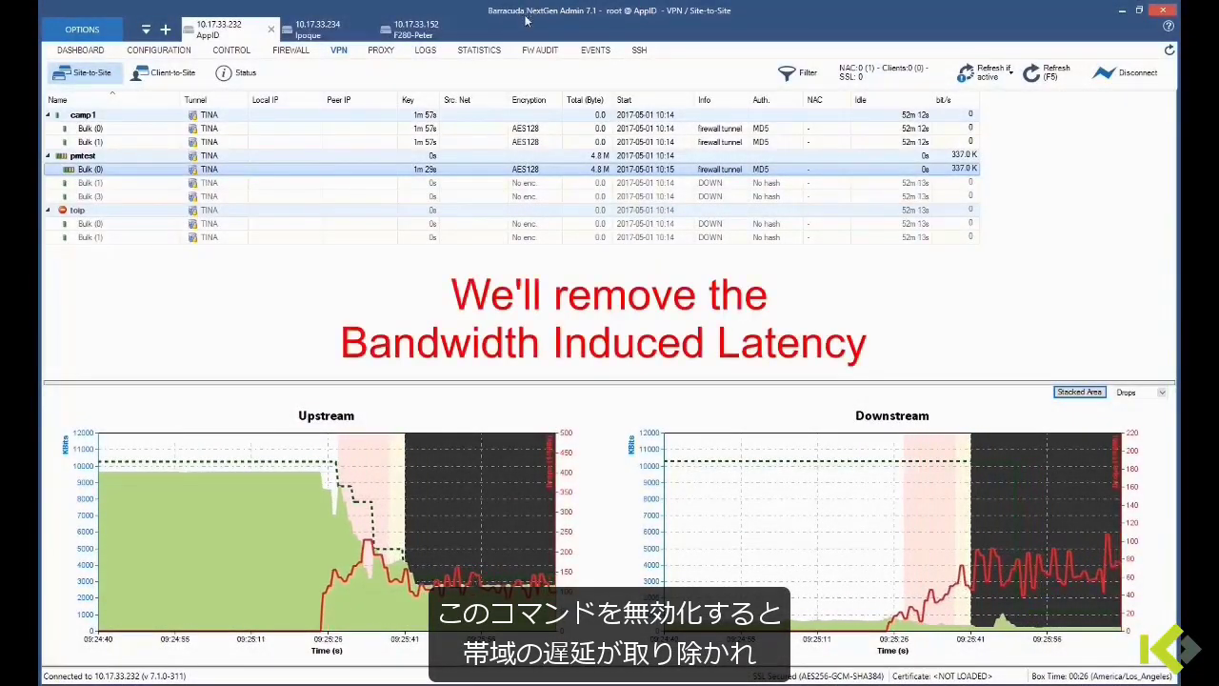
- Stop the running fwqa command in the Ipoque SSH session and return to AppID's tunnel graphs
click(328, 32)
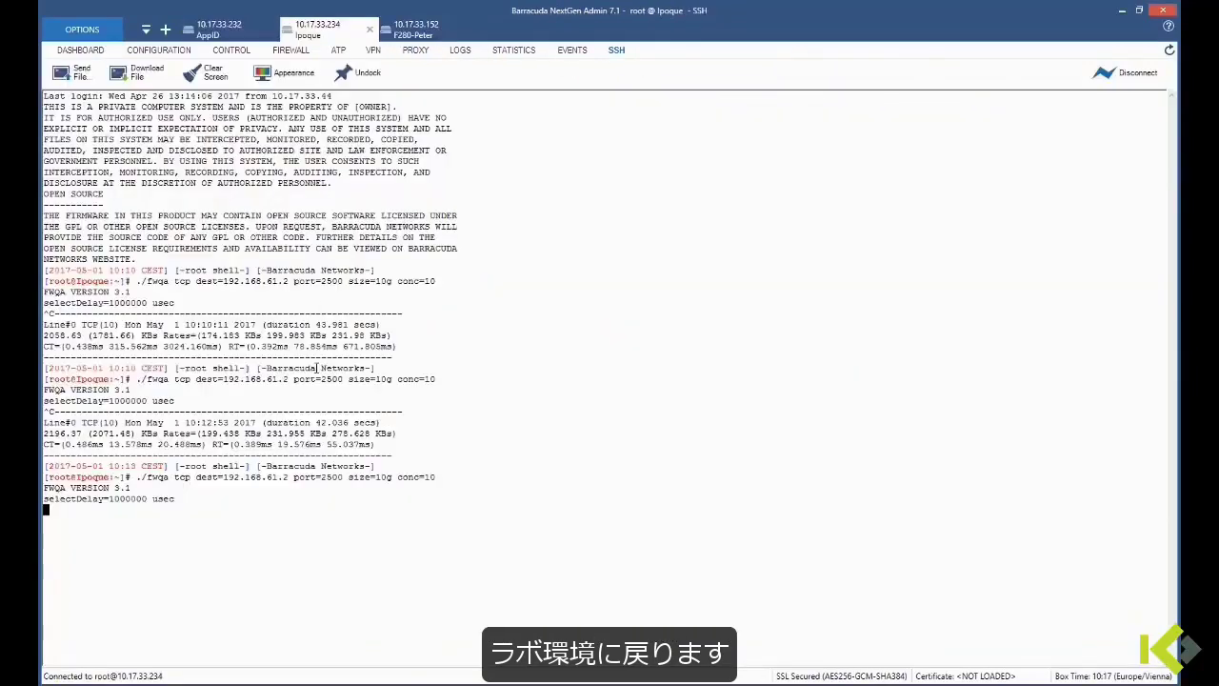
click(220, 28)
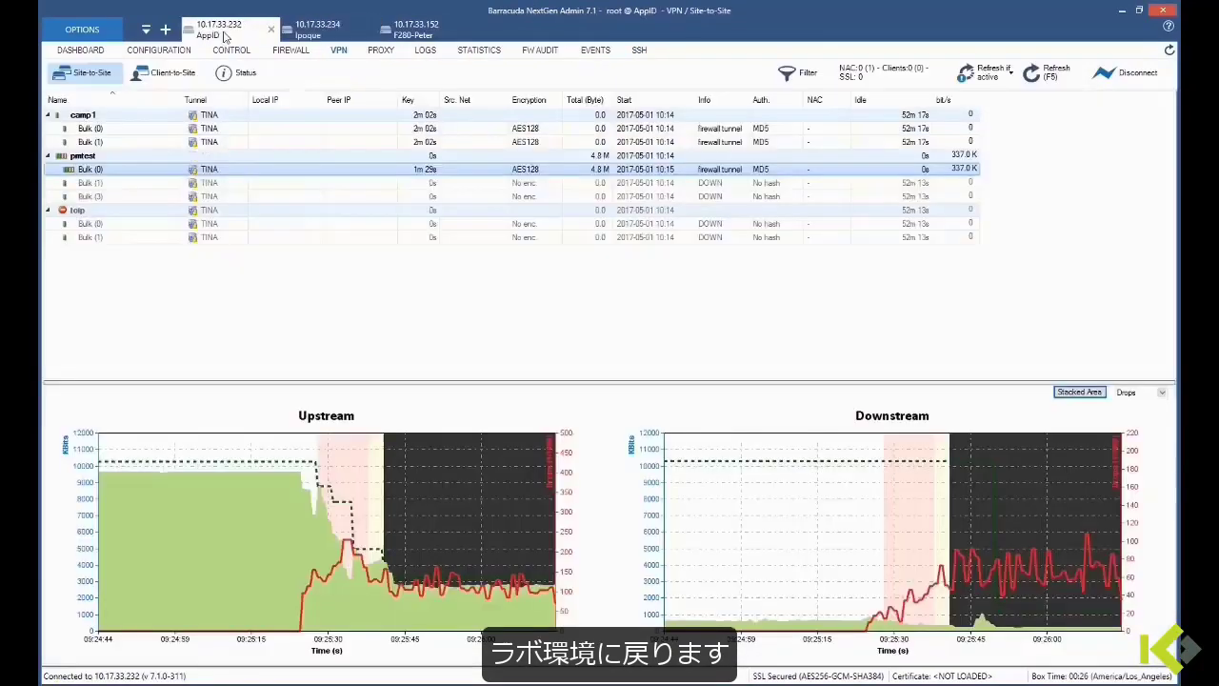